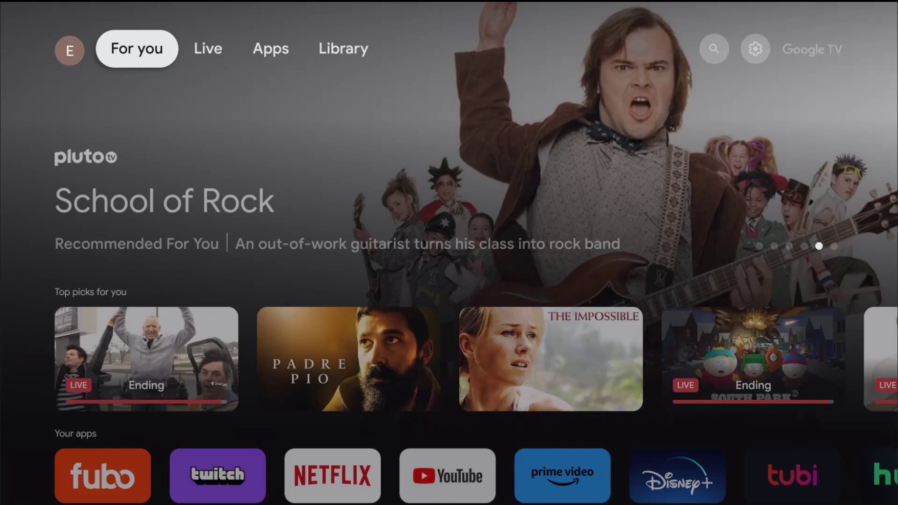
# - Find Steam Link in the Google TV Apps section and install it, continuing past the gamepad requirement
pyautogui.press('Right')
pyautogui.press('Right')
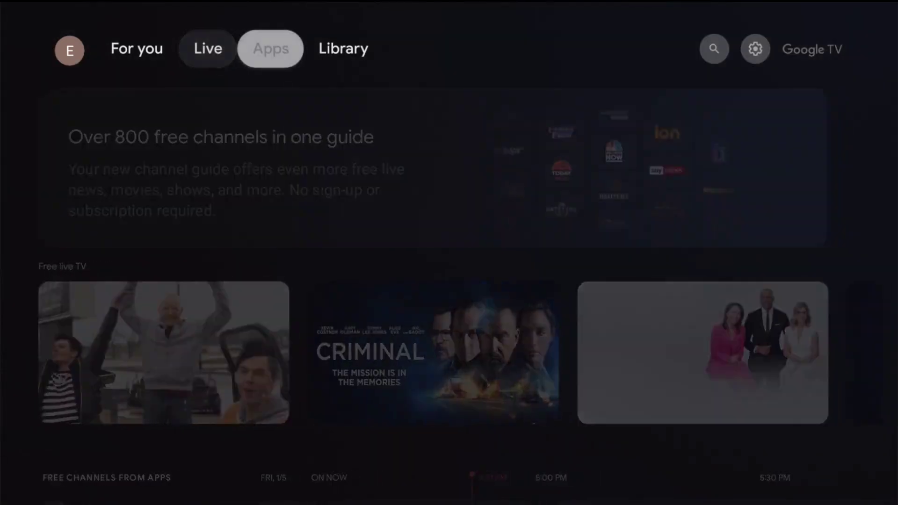
pyautogui.press('Down')
pyautogui.press('Down')
pyautogui.press('Down')
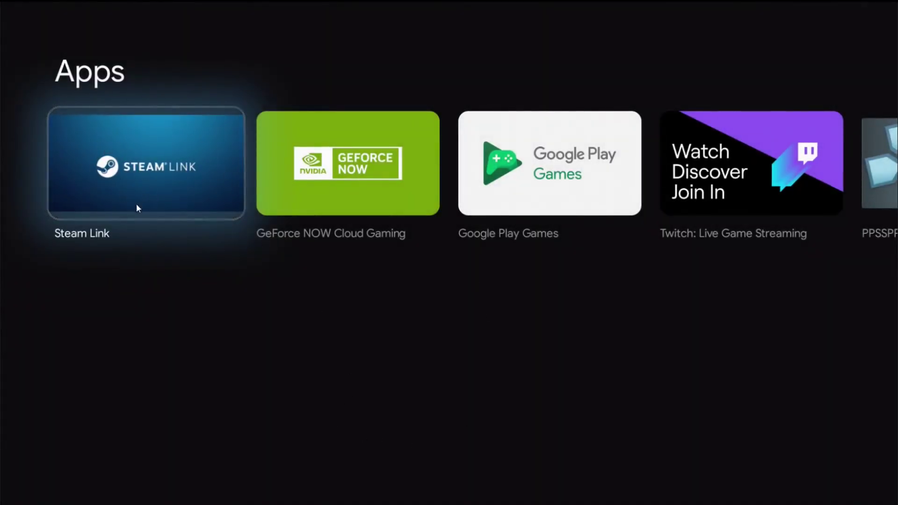
pyautogui.click(157, 192)
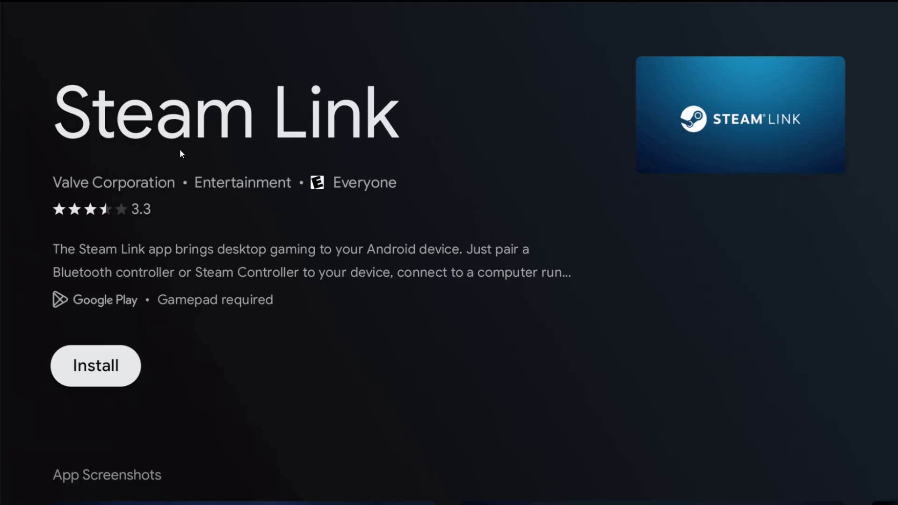
pyautogui.click(110, 384)
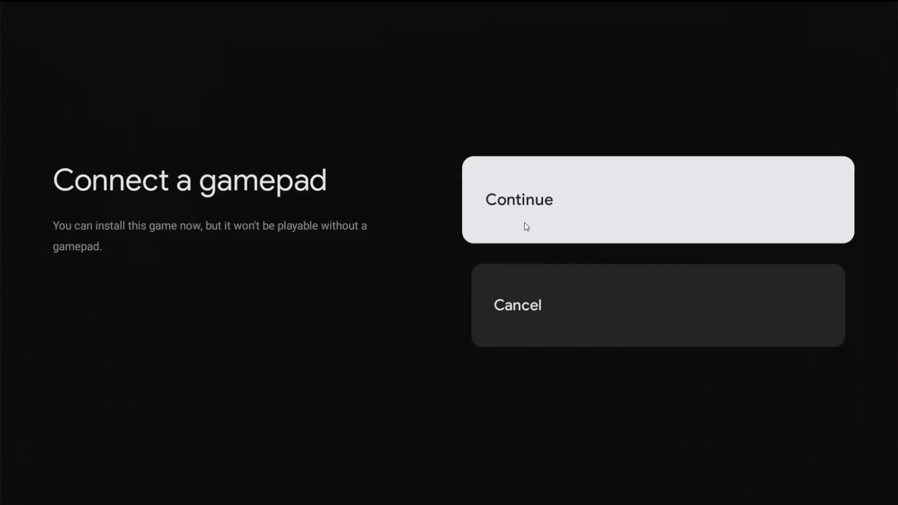
pyautogui.click(526, 227)
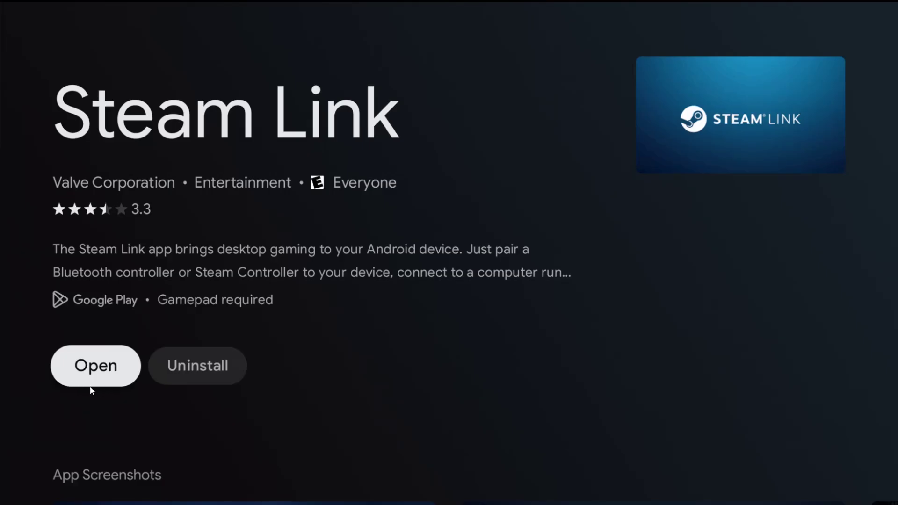
# - Return to the home screen and open the full list of installed apps from the Your apps row
pyautogui.press('Escape')
pyautogui.press('Escape')
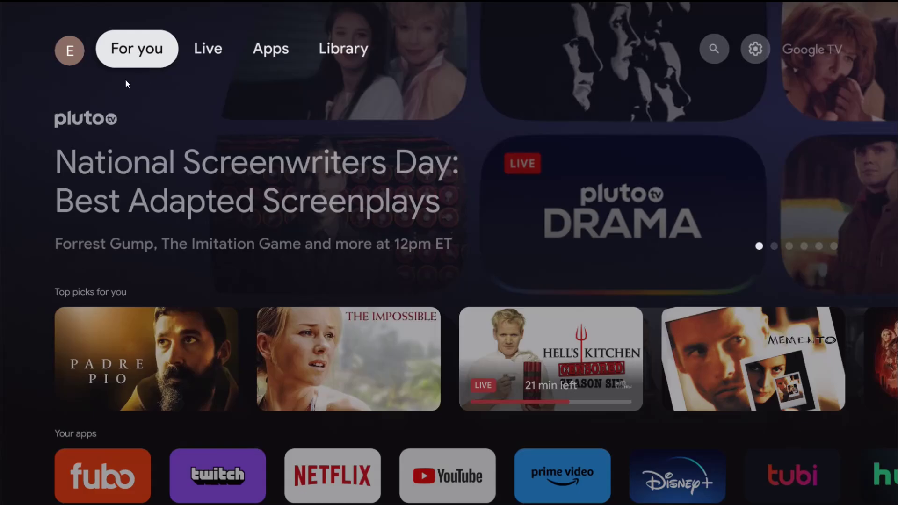
pyautogui.press('Down')
pyautogui.press('Down')
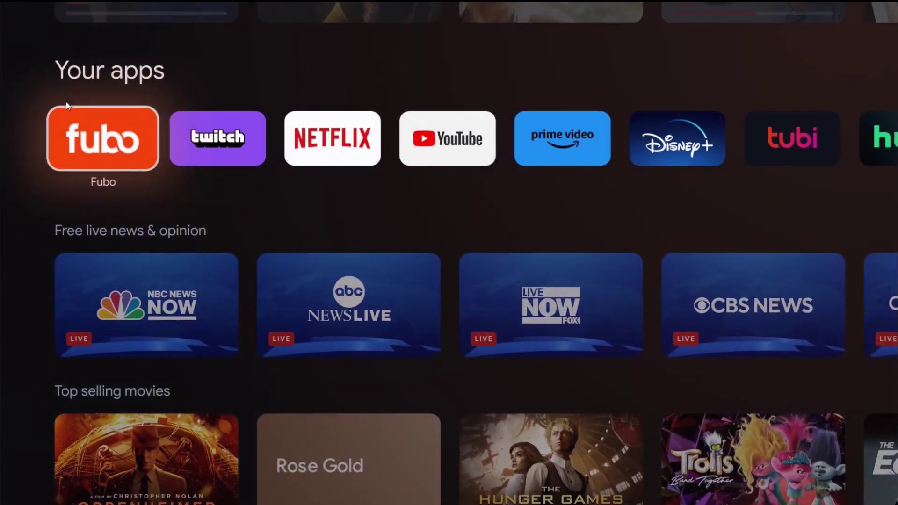
pyautogui.press('Right')
pyautogui.press('Right')
pyautogui.press('Right')
pyautogui.press('Right')
pyautogui.press('Right')
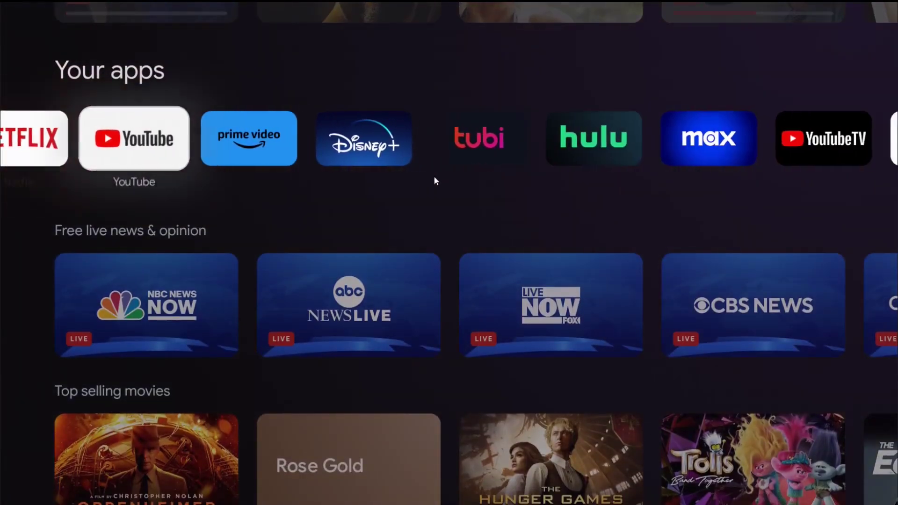
pyautogui.press('Right')
pyautogui.press('Right')
pyautogui.press('Right')
pyautogui.press('Right')
pyautogui.press('Right')
pyautogui.press('Right')
pyautogui.press('Right')
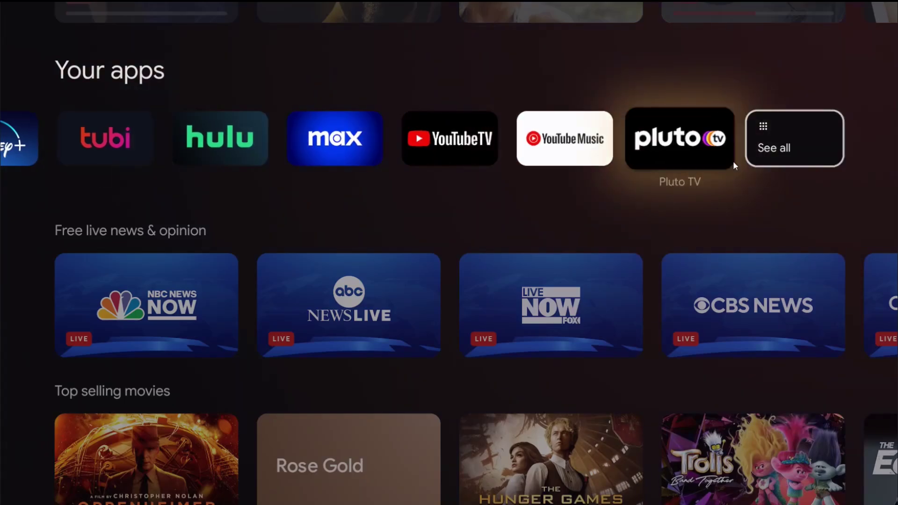
pyautogui.click(803, 167)
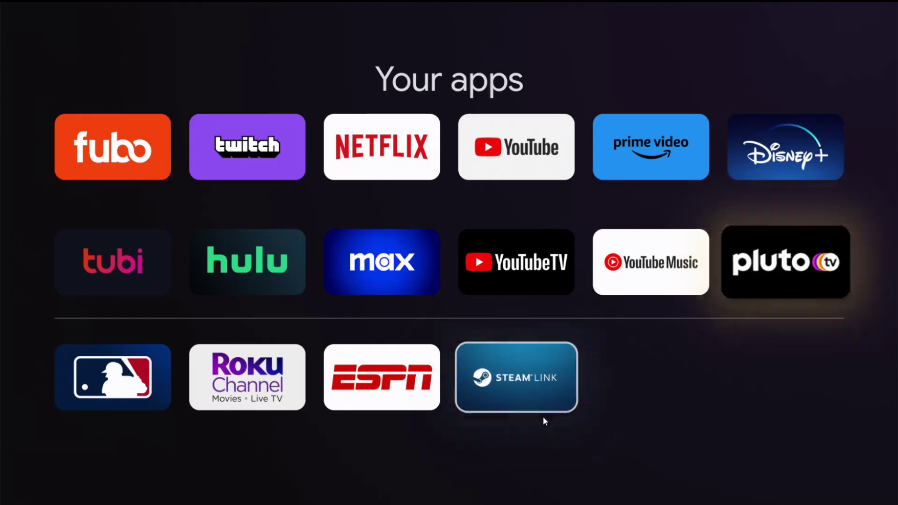
# - Move the Steam Link app to third place in the first row, between Twitch and Netflix, and finish arranging
pyautogui.press('Down')
pyautogui.click(523, 395)
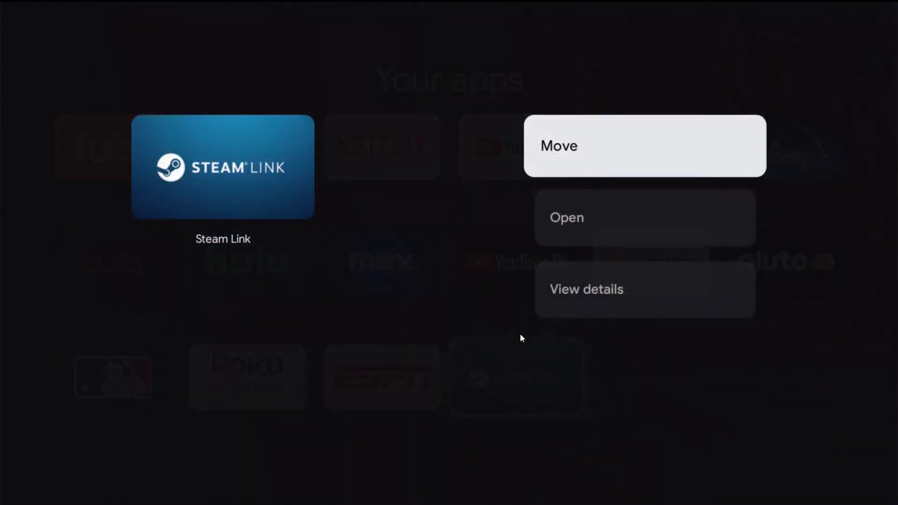
pyautogui.click(611, 175)
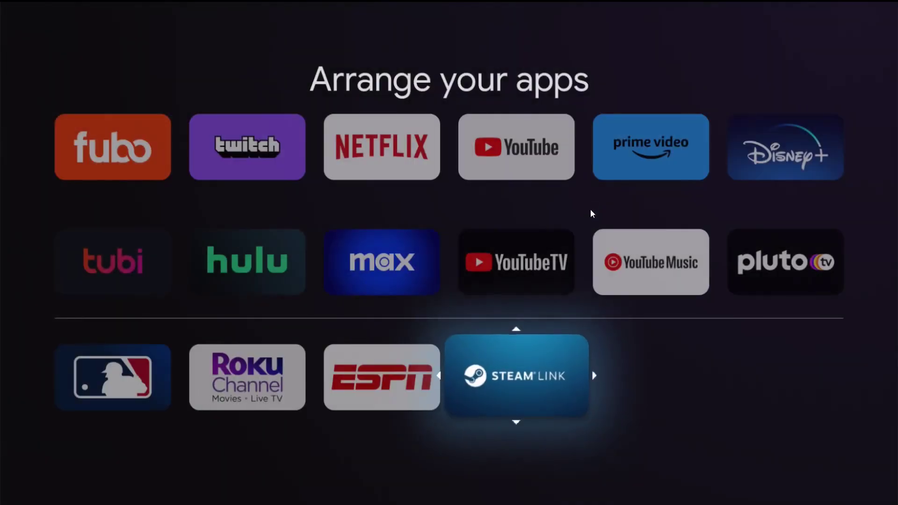
pyautogui.press('Up')
pyautogui.press('Up')
pyautogui.press('Left')
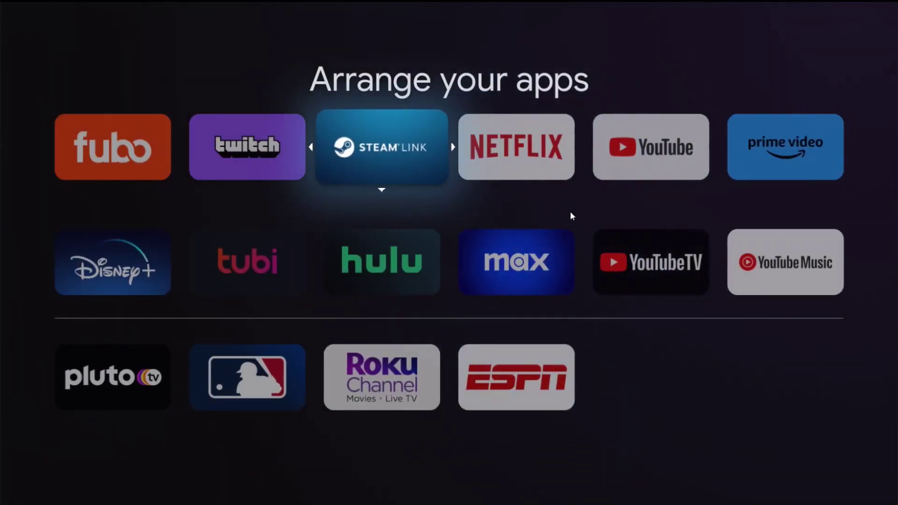
pyautogui.click(389, 176)
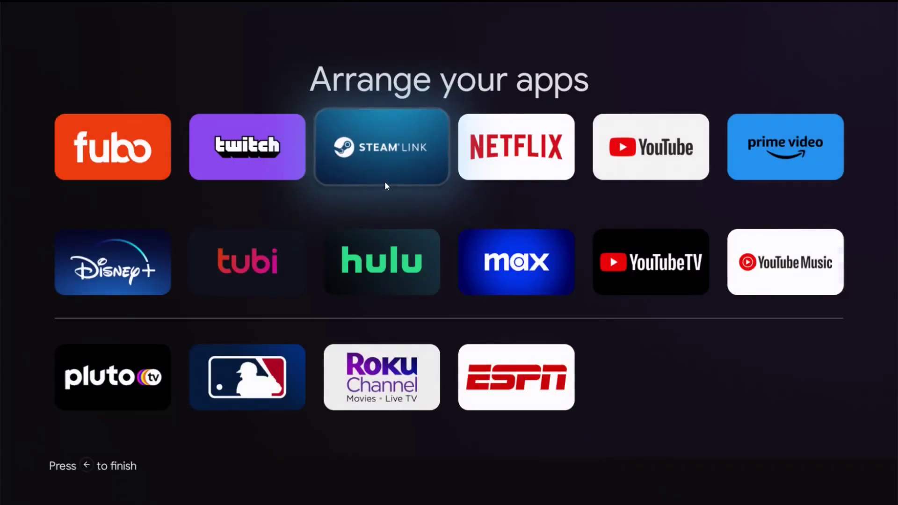
pyautogui.press('Escape')
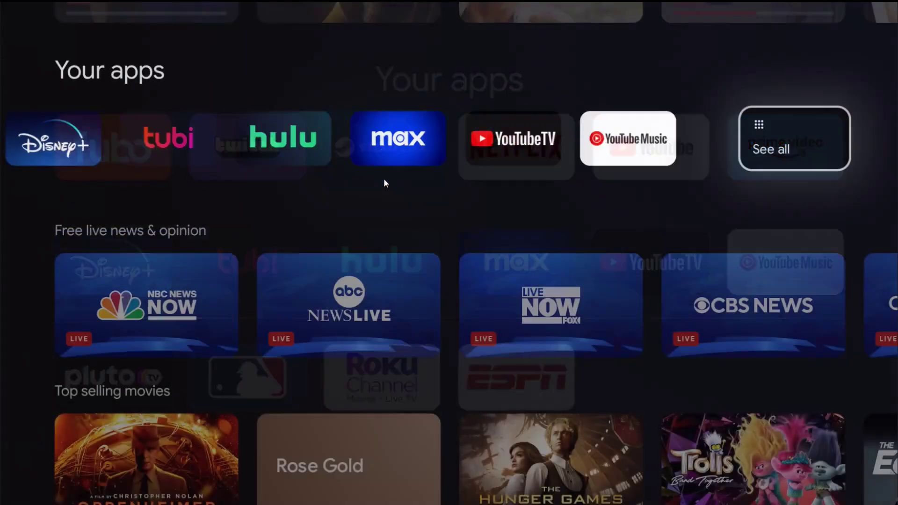
# - Go back along the Your apps row and select the Steam Link tile
pyautogui.press('Left')
pyautogui.press('Left')
pyautogui.press('Left')
pyautogui.press('Left')
pyautogui.press('Left')
pyautogui.press('Left')
pyautogui.press('Left')
pyautogui.press('Left')
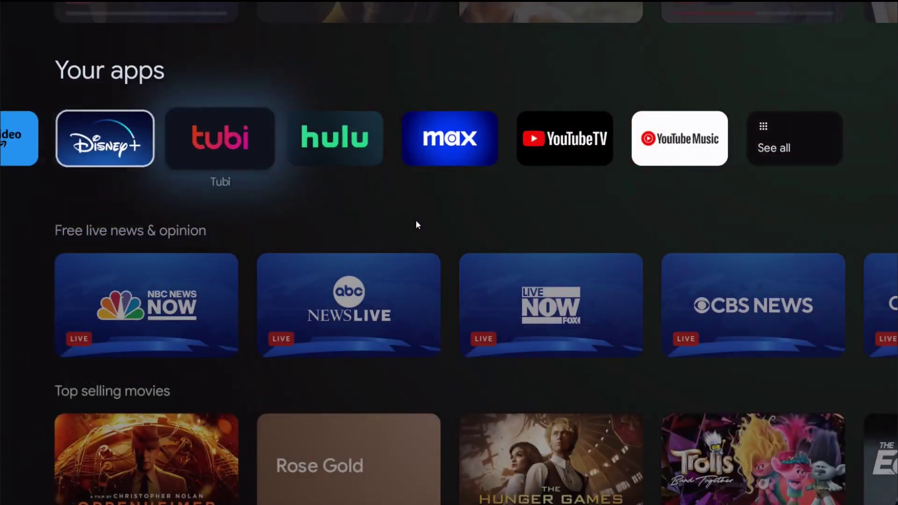
pyautogui.press('Left')
pyautogui.press('Left')
pyautogui.press('Left')
pyautogui.press('Left')
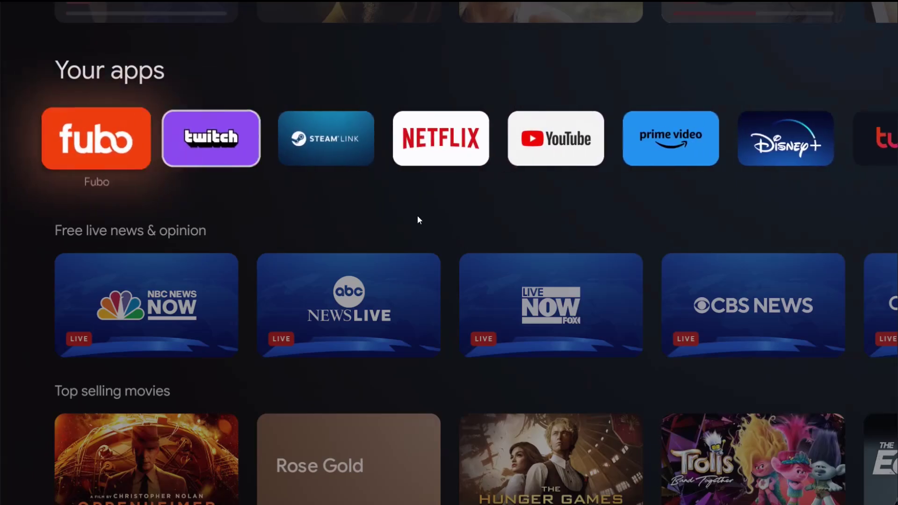
pyautogui.press('Right')
pyautogui.press('Right')
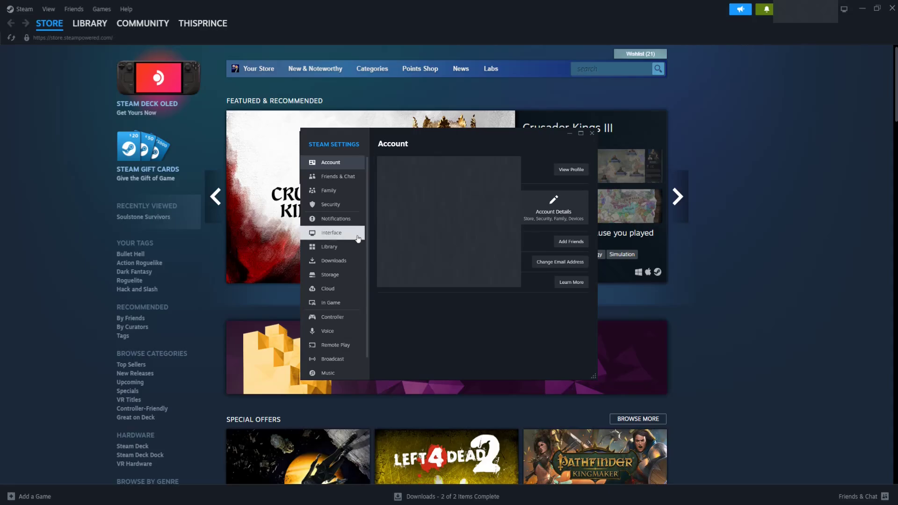
# - Switch to Steam on the computer and open the Remote Play settings
pyautogui.scroll(-1, 357, 248)
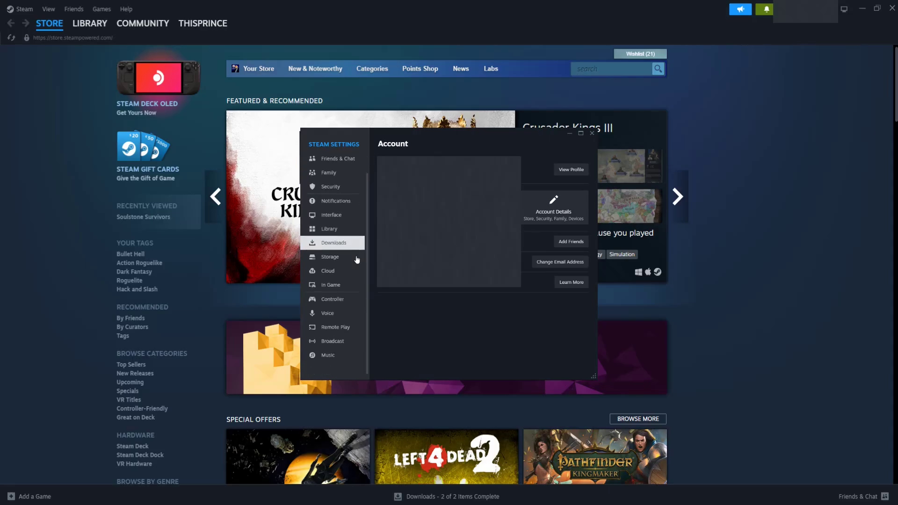
pyautogui.click(354, 332)
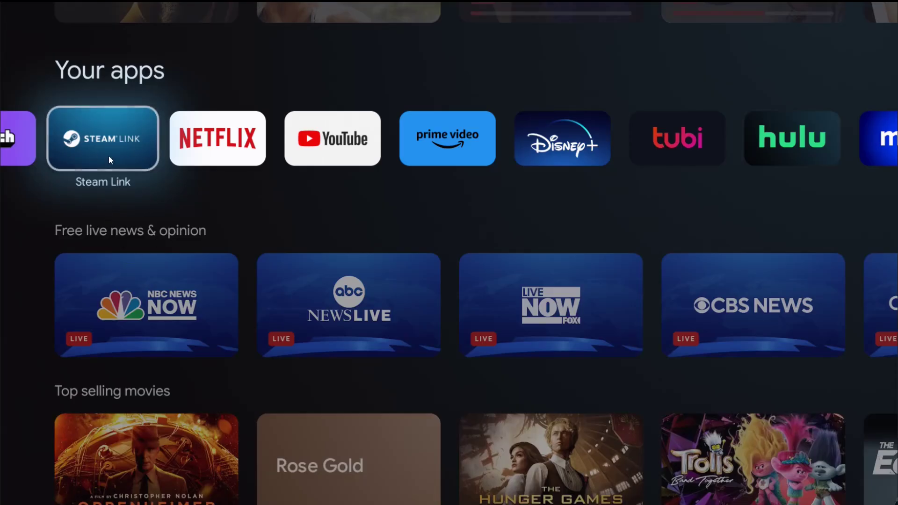
# - Launch Steam Link on the TV, allow it to find nearby devices, and get started with the setup
pyautogui.click(106, 164)
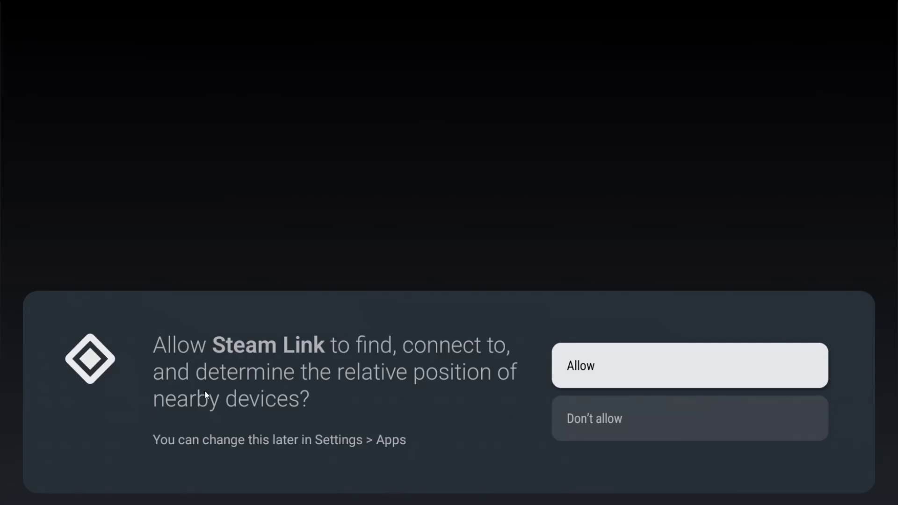
pyautogui.click(594, 384)
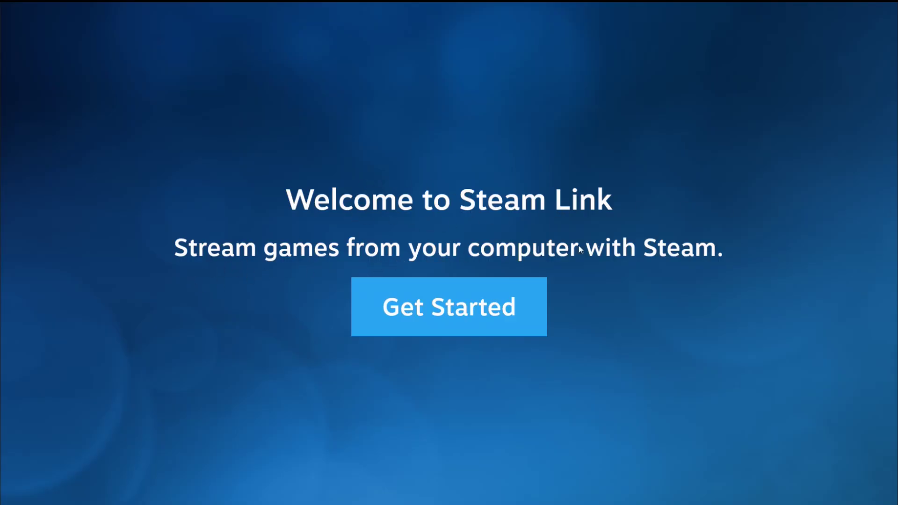
pyautogui.click(433, 324)
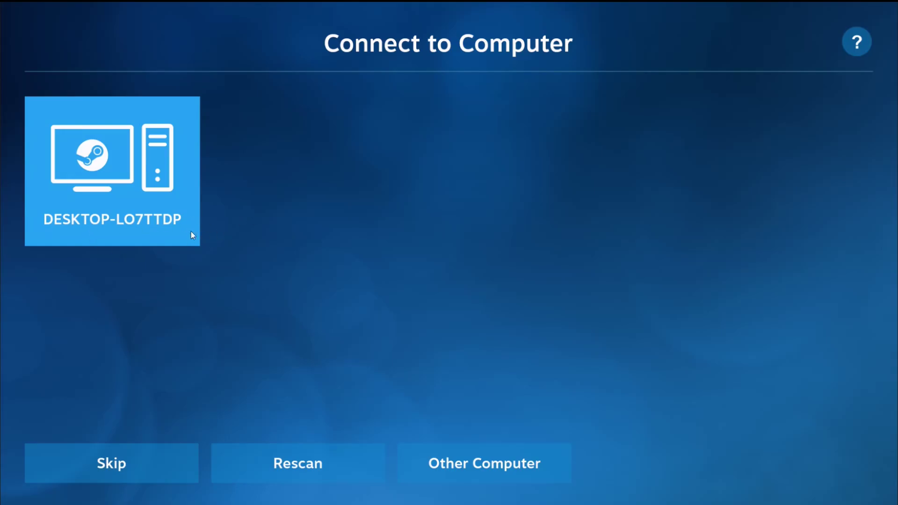
# - Pair Steam Link with the detected computer by entering the authorization code in Steam, and acknowledge the network test and unknown-device notices
pyautogui.click(103, 235)
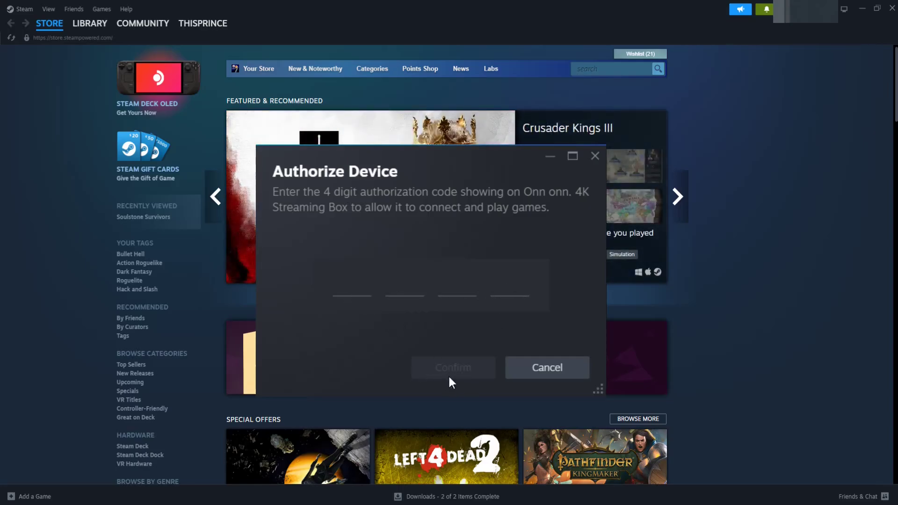
pyautogui.write('4846')
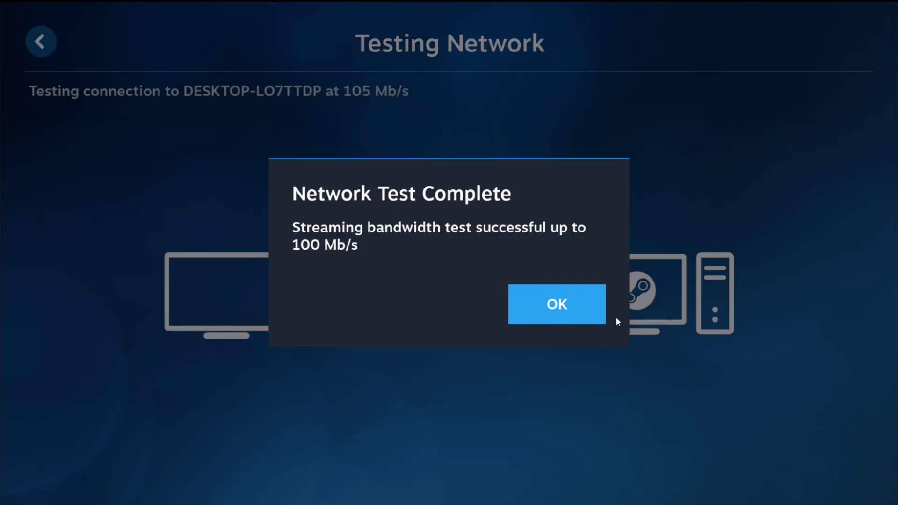
pyautogui.click(562, 314)
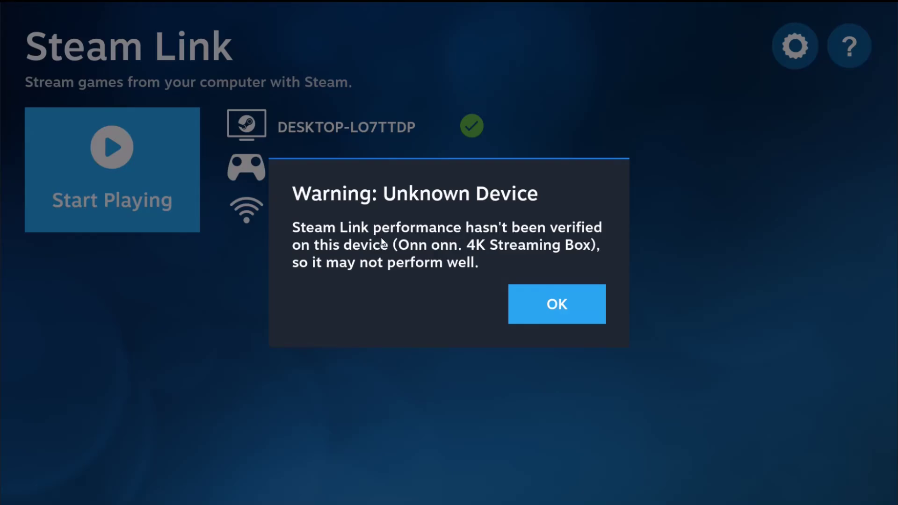
pyautogui.click(551, 316)
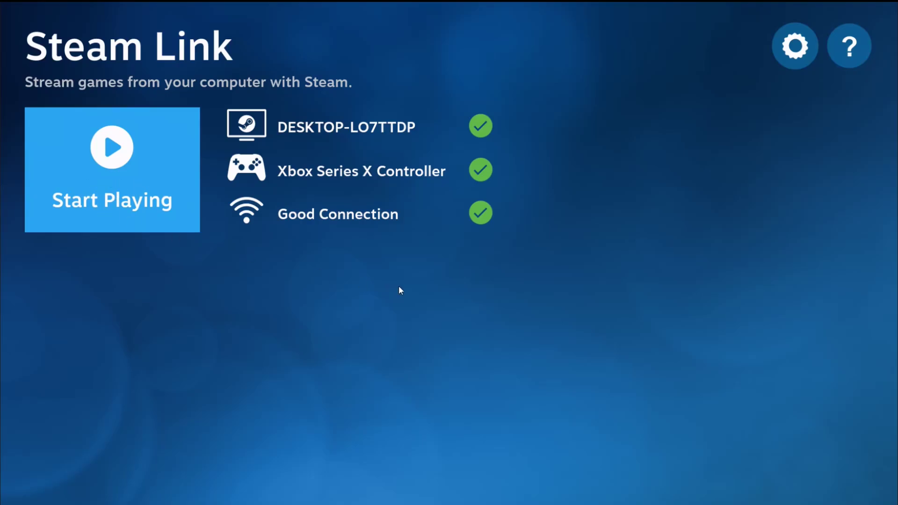
# - Start streaming from the computer and launch Vampire Survivors in Big Picture with the Play Vampire Survivors option
pyautogui.press('Return')
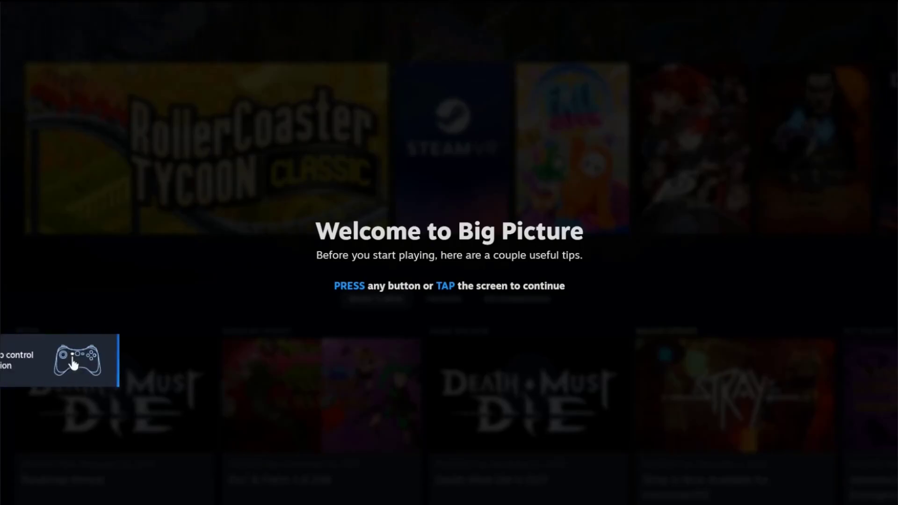
pyautogui.press('Return')
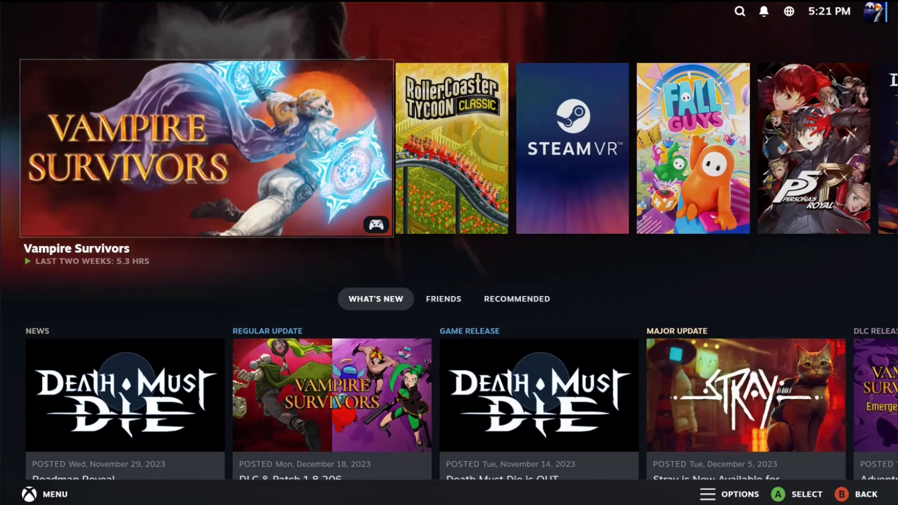
pyautogui.press('Return')
pyautogui.press('Return')
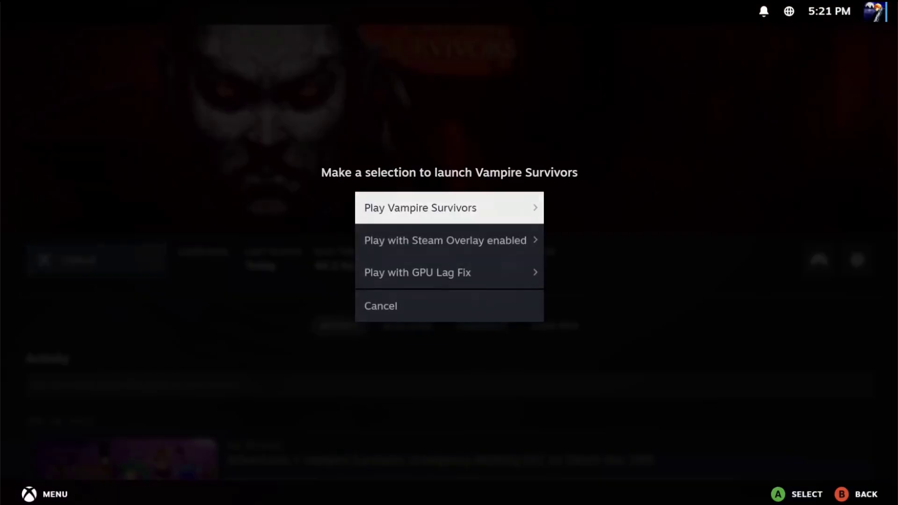
pyautogui.press('Return')
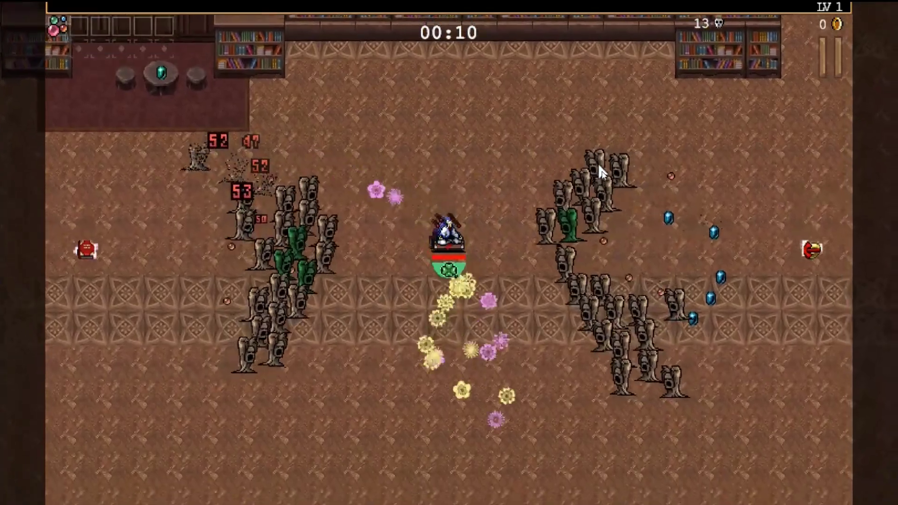
# - Test the stream by moving the character around the library stage and choosing the Magic Wand at level up
pyautogui.press('Down')
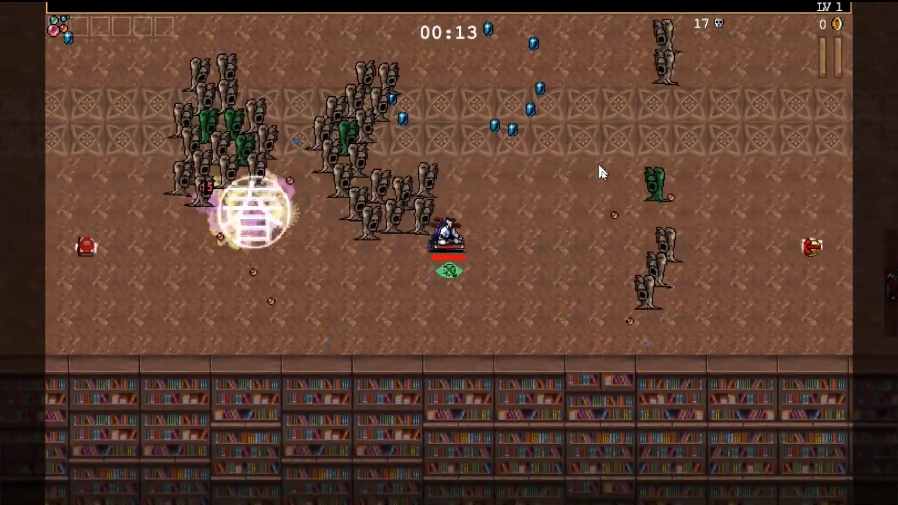
pyautogui.press('Up')
pyautogui.press('Up')
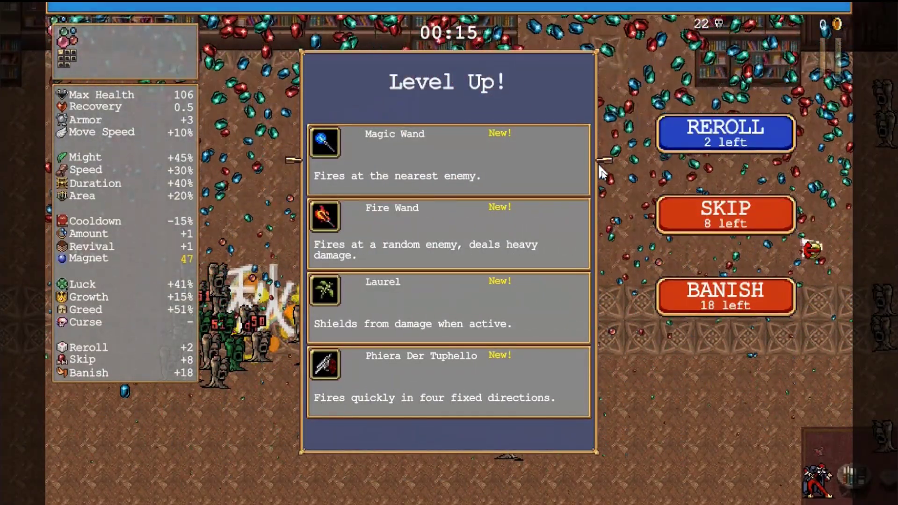
pyautogui.press('Return')
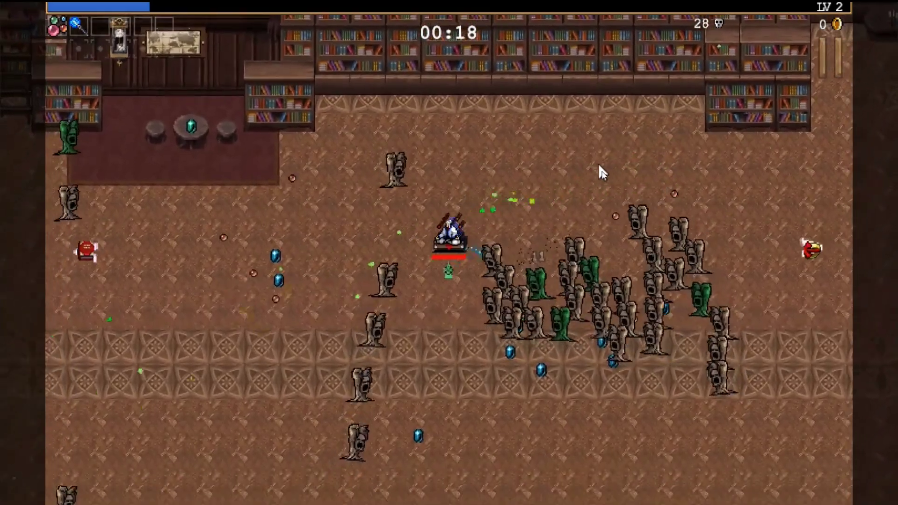
pyautogui.press('Down')
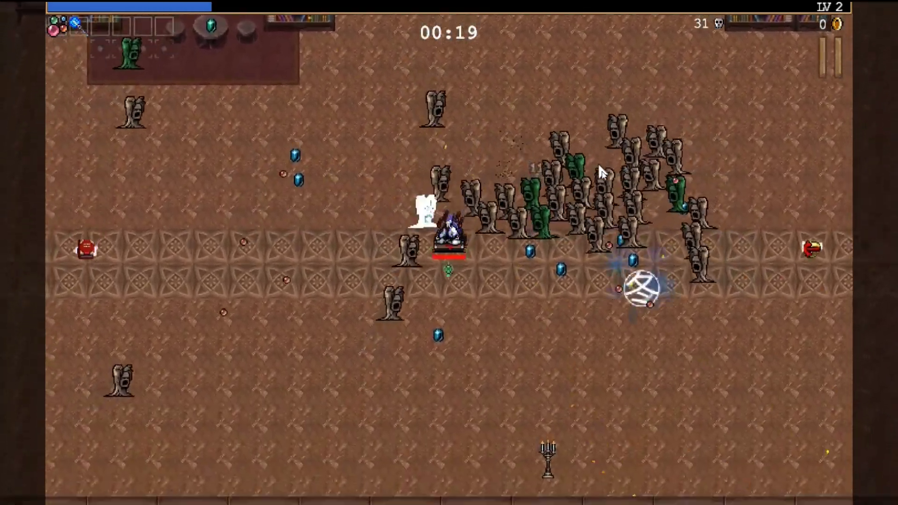
# - Move the character around the library to dodge enemies and collect experience gems, and choose Garlic at level up
pyautogui.press('Right')
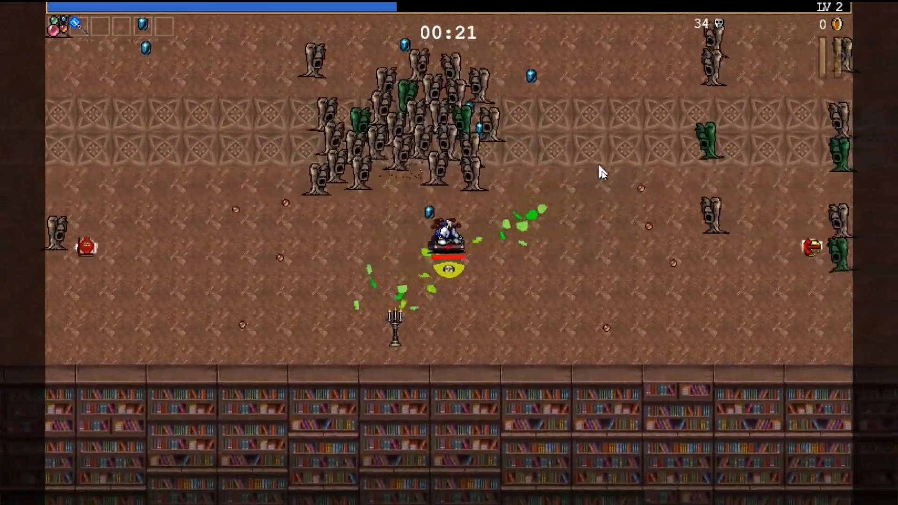
pyautogui.press('Up')
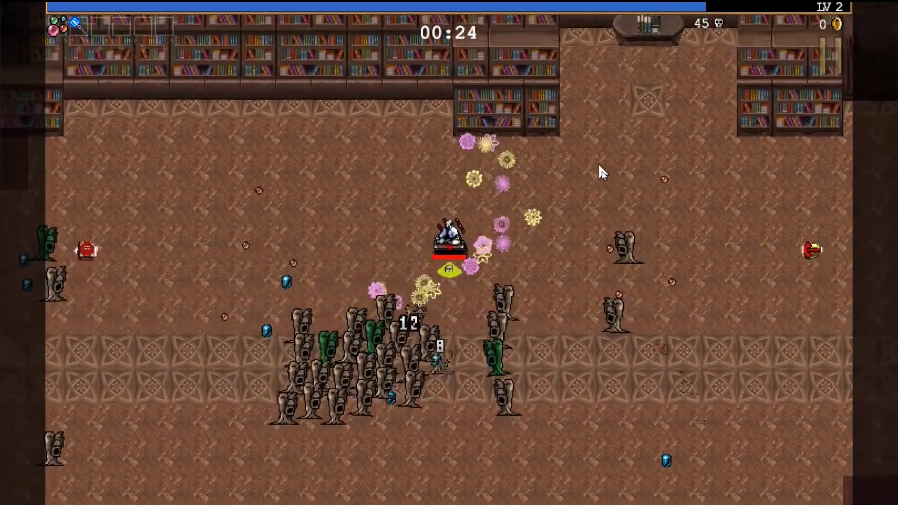
pyautogui.press('Up')
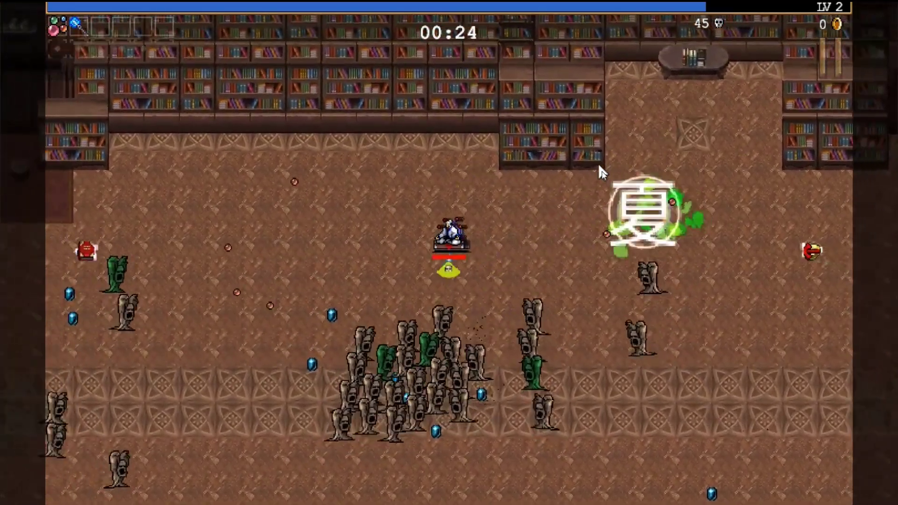
pyautogui.press('Left')
pyautogui.press('Down')
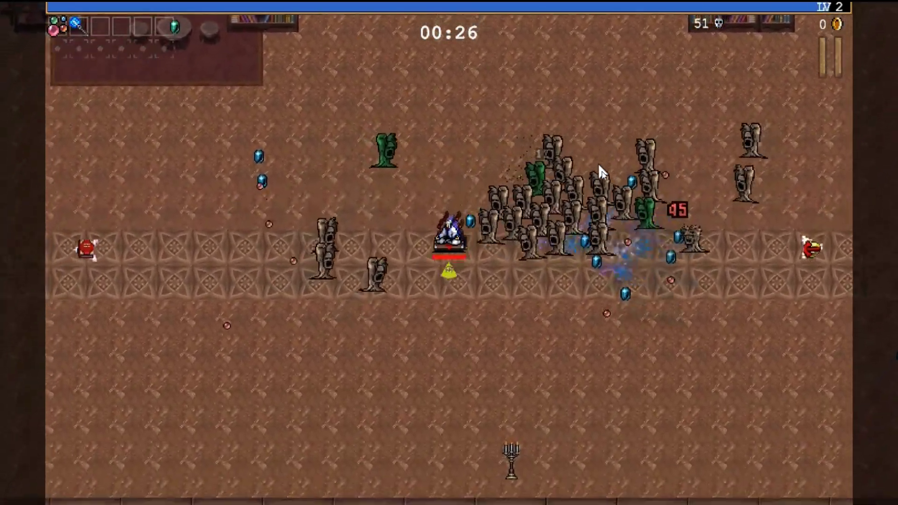
pyautogui.press('Down')
pyautogui.press('Return')
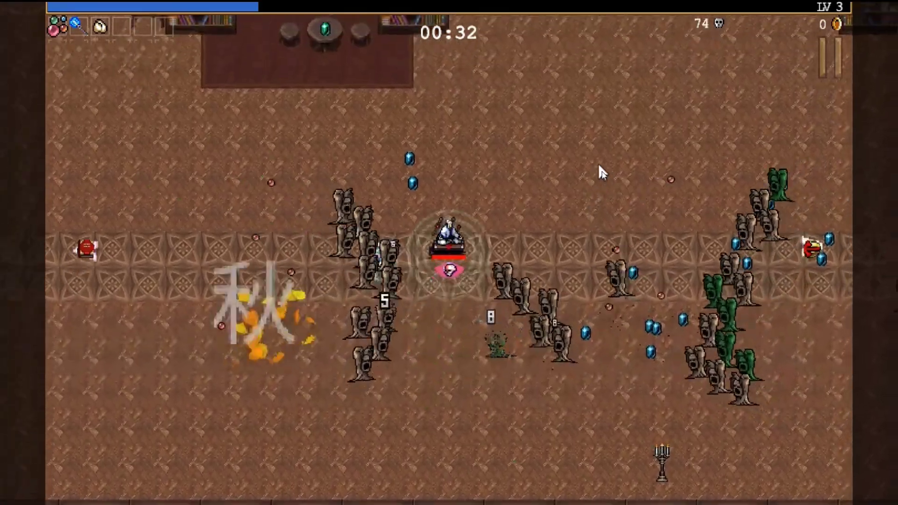
# - Lead the enemy swarm west through the library towards the piano room while the weapons attack
pyautogui.press('Up')
pyautogui.press('Left')
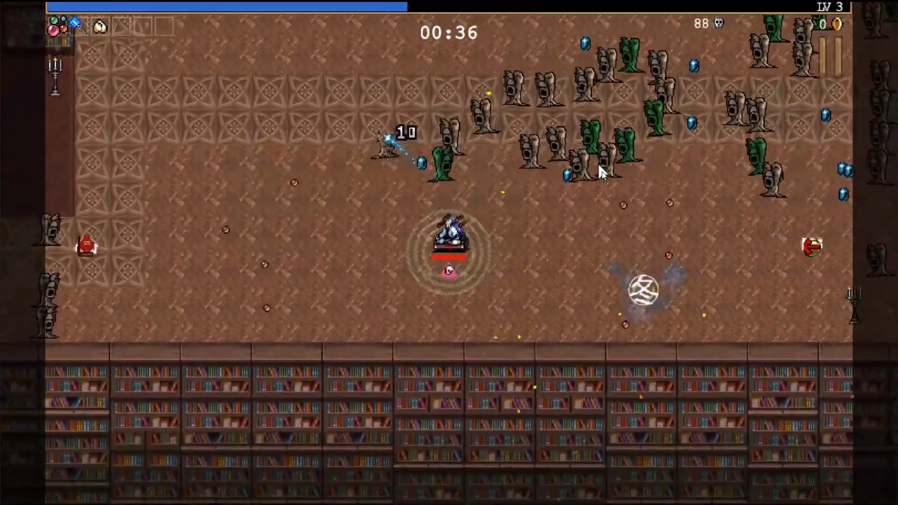
pyautogui.press('Up')
pyautogui.press('Left')
pyautogui.press('Up')
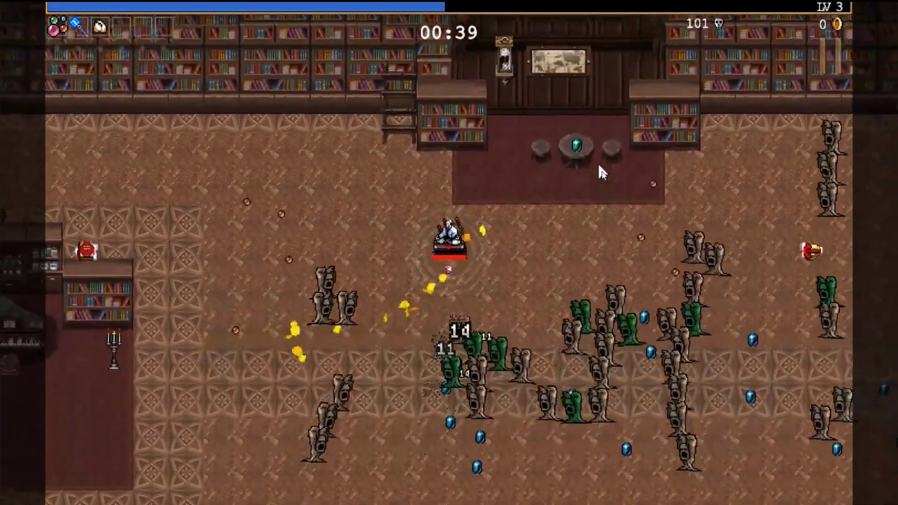
pyautogui.press('Left')
pyautogui.press('Left')
pyautogui.press('Down')
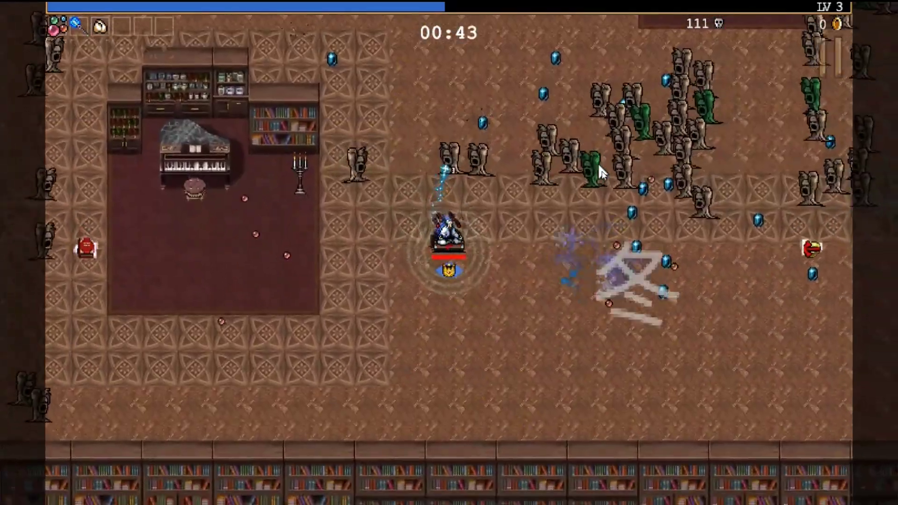
# - Circle back east past the swarm to collect experience gems, and choose Empty Tome at level up
pyautogui.press('Right')
pyautogui.press('Down')
pyautogui.press('Right')
pyautogui.press('Down')
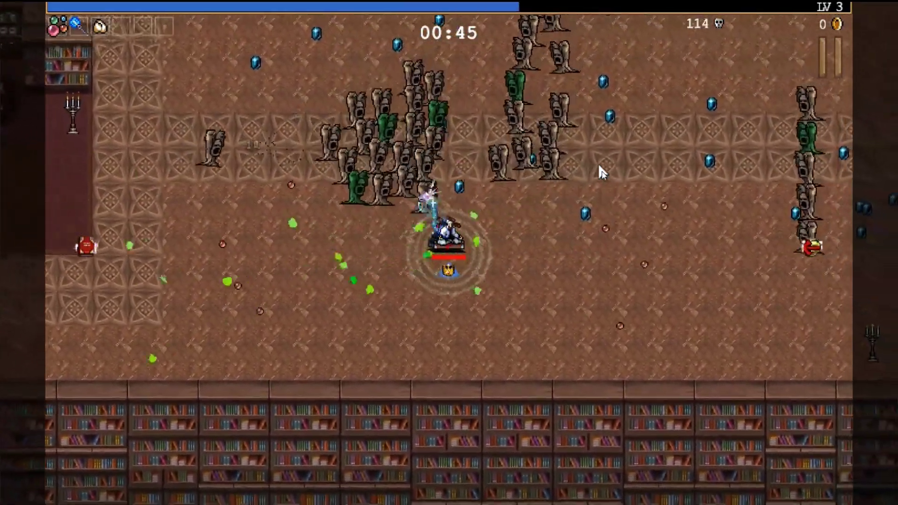
pyautogui.press('Right')
pyautogui.press('Up')
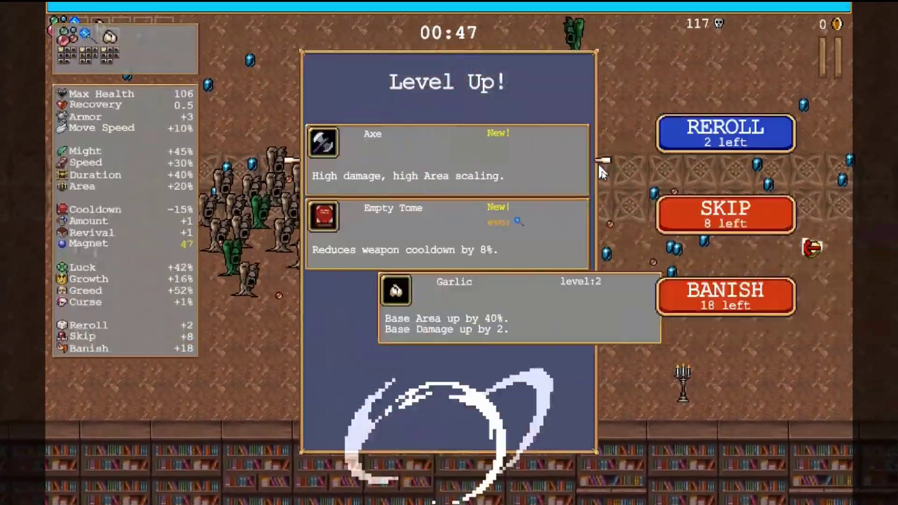
pyautogui.press('Down')
pyautogui.press('Return')
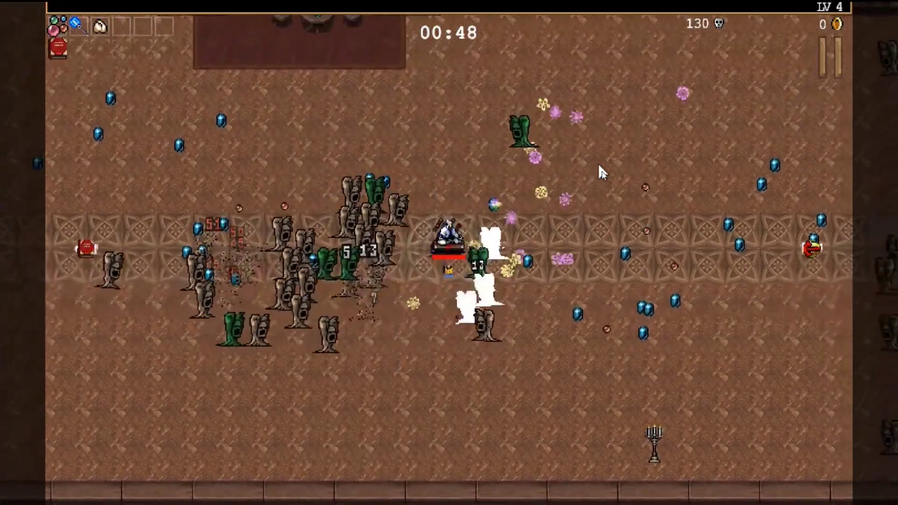